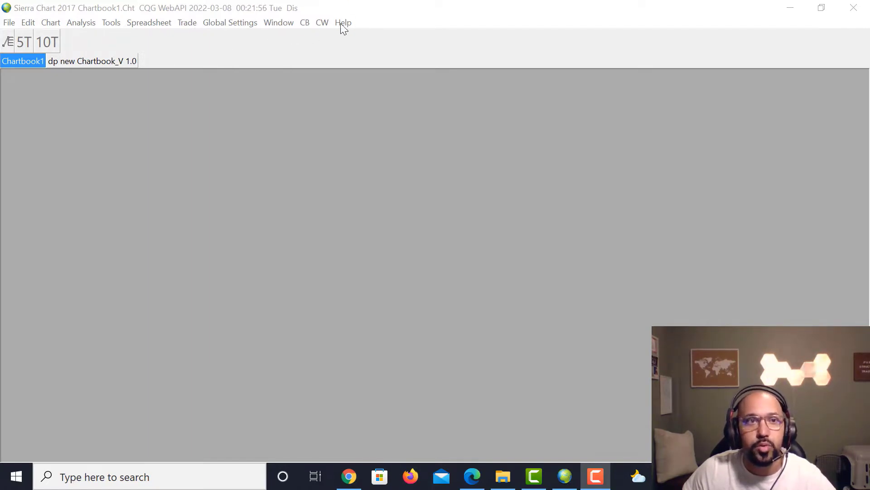
- In the Data/Trade Service Settings, choose the CQG WebAPI [trading] service and keep the time zone at New York (-5 EST/-4 EDT)
left_click(9, 23)
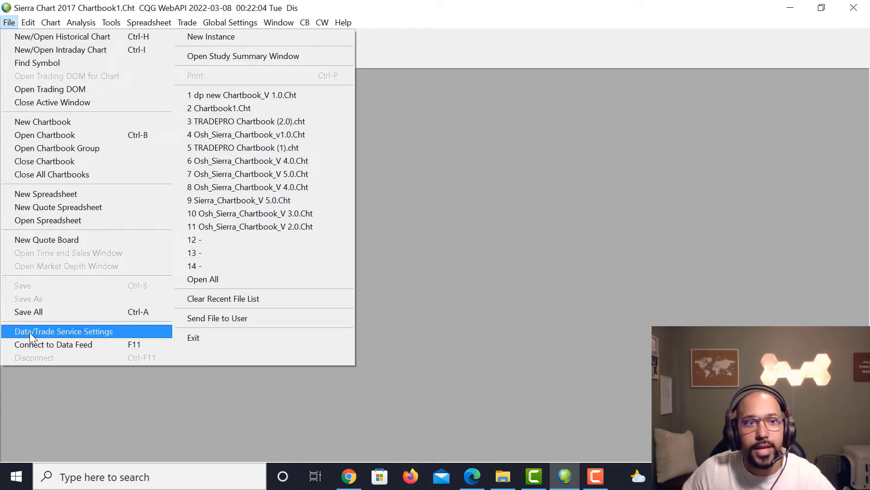
left_click(78, 332)
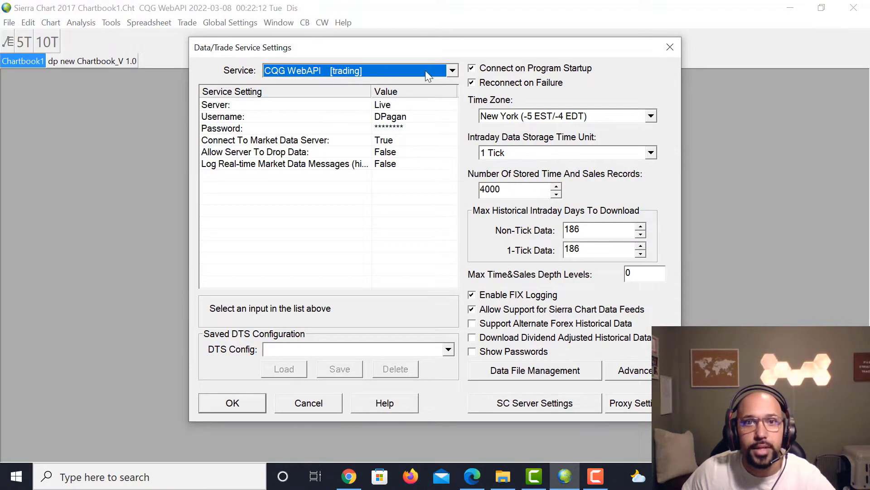
left_click(446, 72)
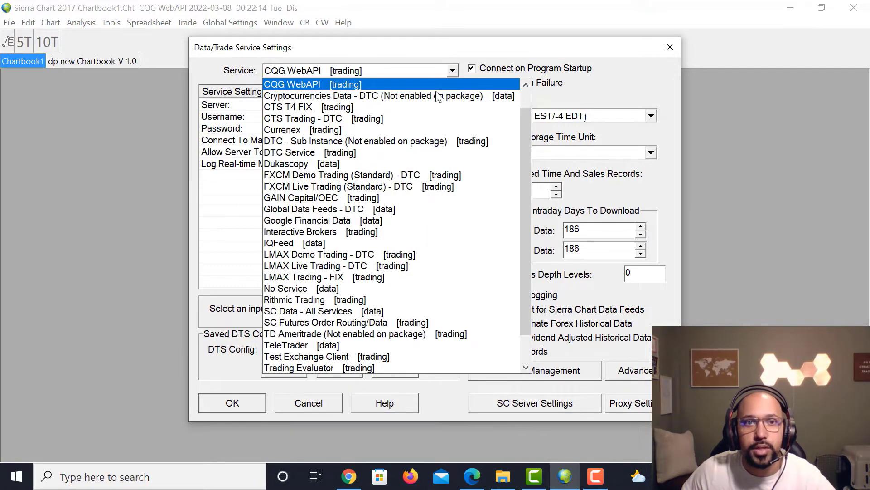
scroll(349, 165, "up", 1)
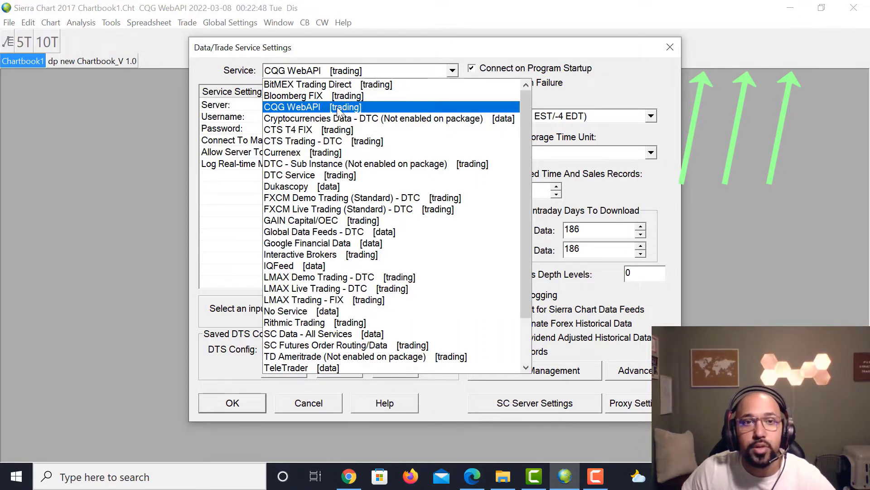
left_click(287, 109)
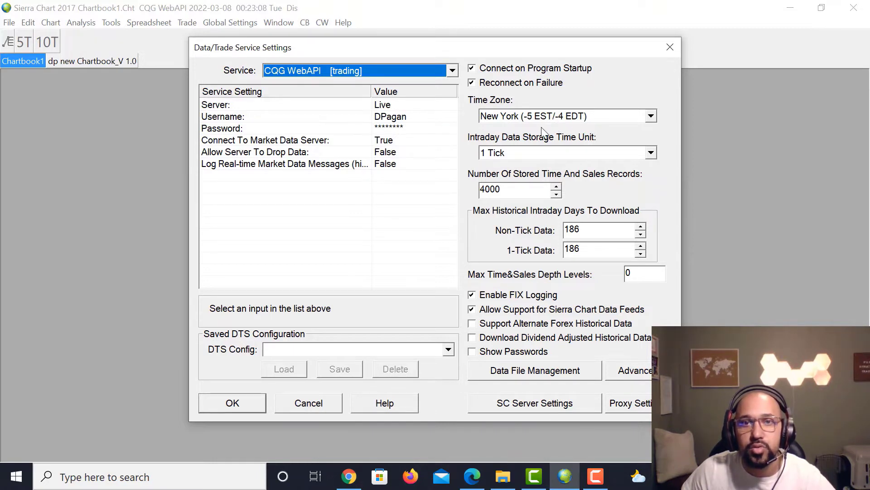
left_click(654, 114)
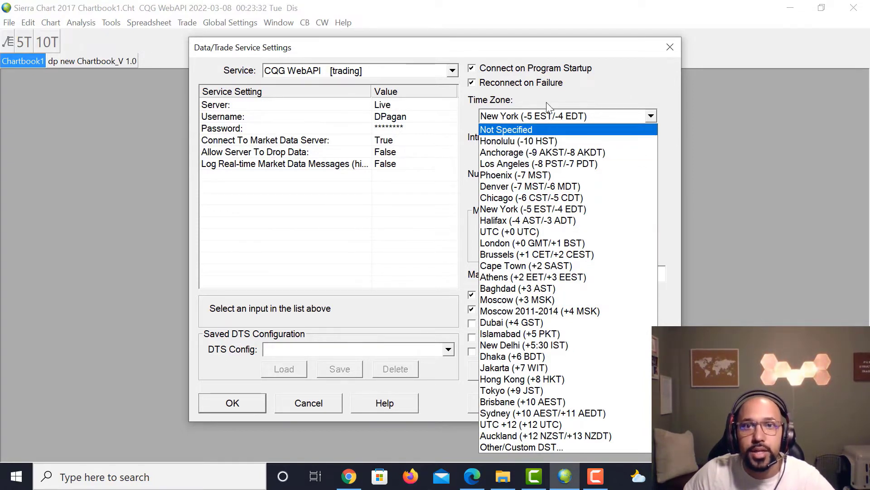
left_click(591, 91)
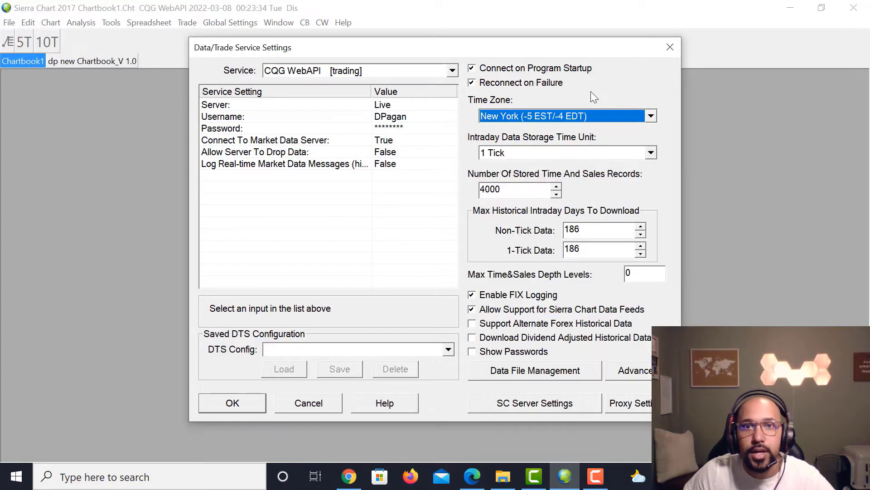
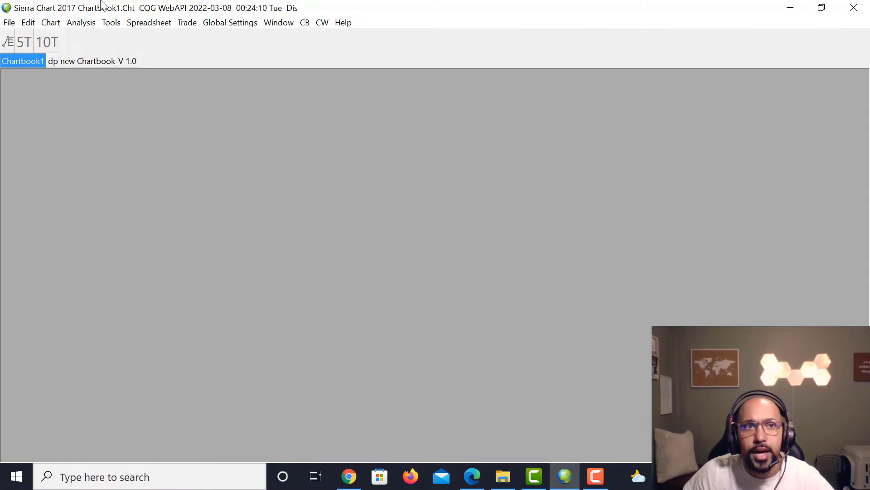
- Connect the platform to the data feed
left_click(9, 23)
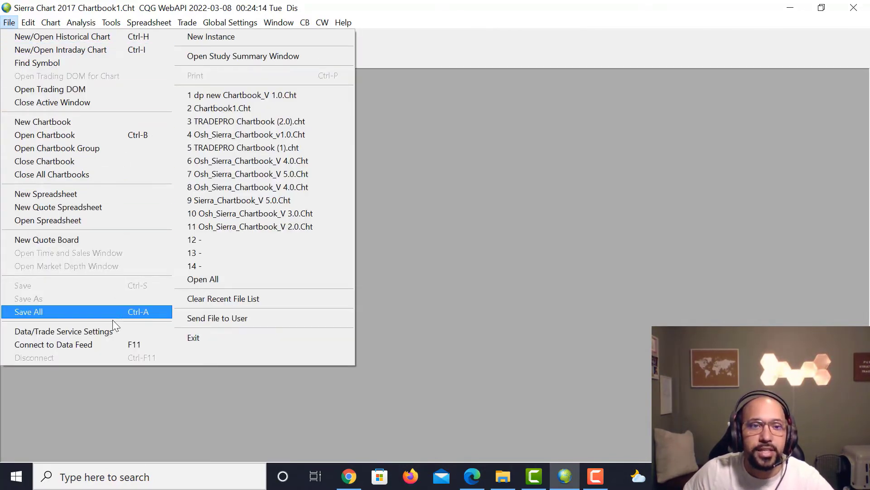
left_click(35, 346)
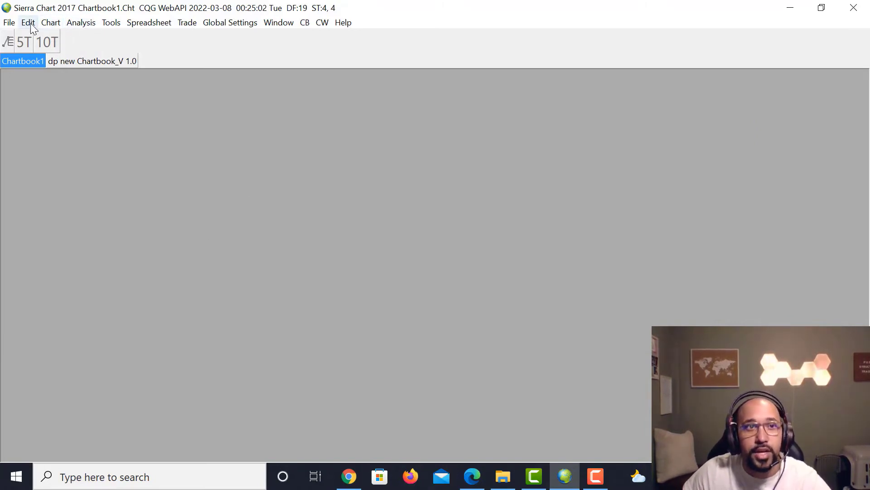
- Open the symbol finder and expand Futures - CME down to the E-mini S&P 500 contract months
left_click(10, 23)
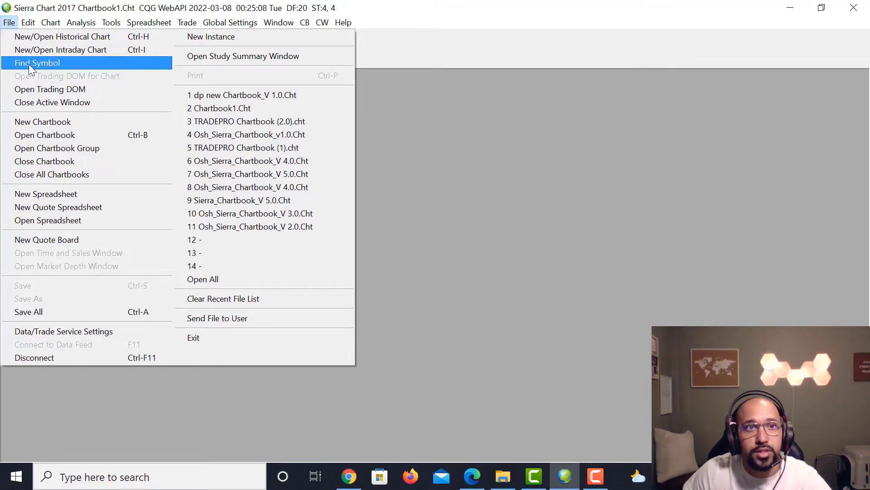
left_click(29, 64)
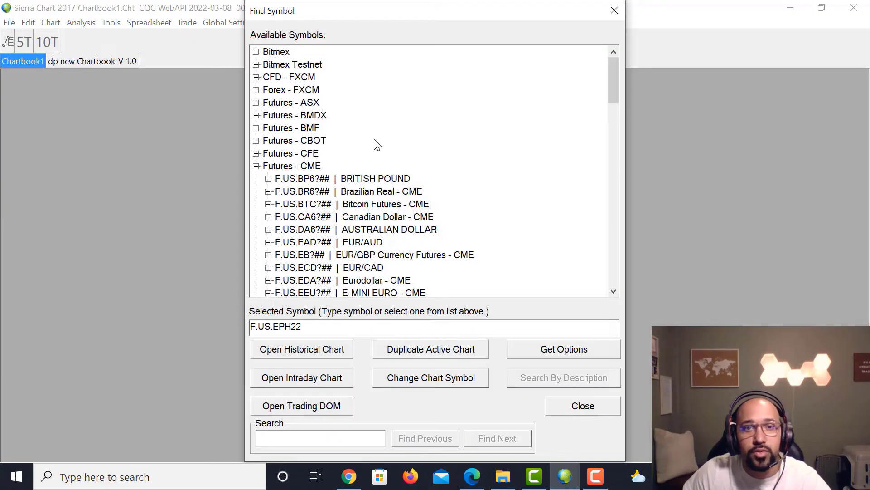
scroll(376, 144, "down", 2)
scroll(317, 112, "up", 2)
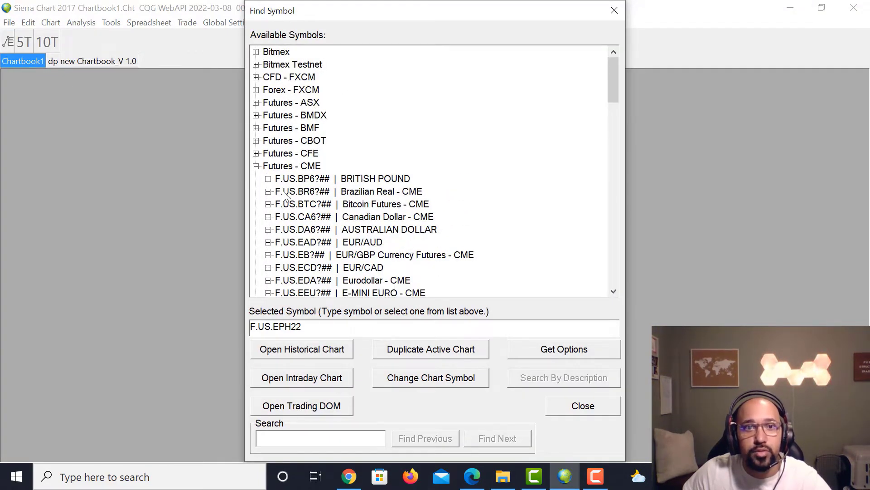
scroll(389, 158, "down", 1)
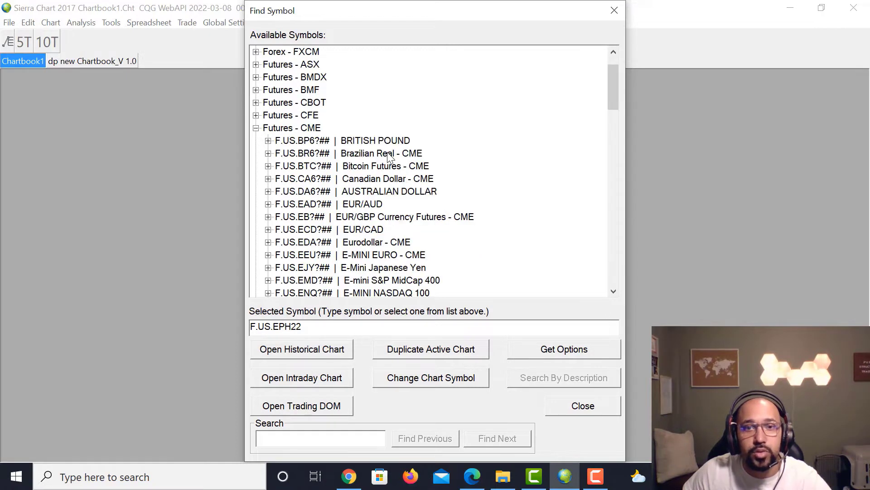
left_click(256, 128)
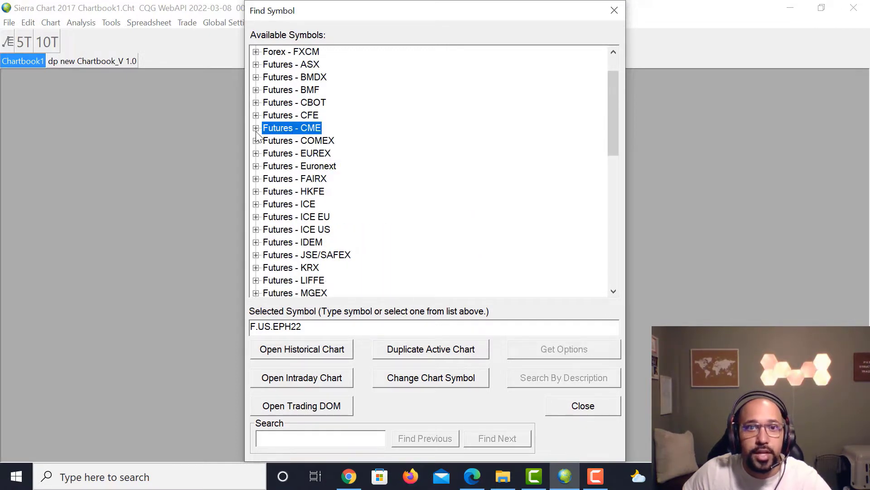
left_click(256, 128)
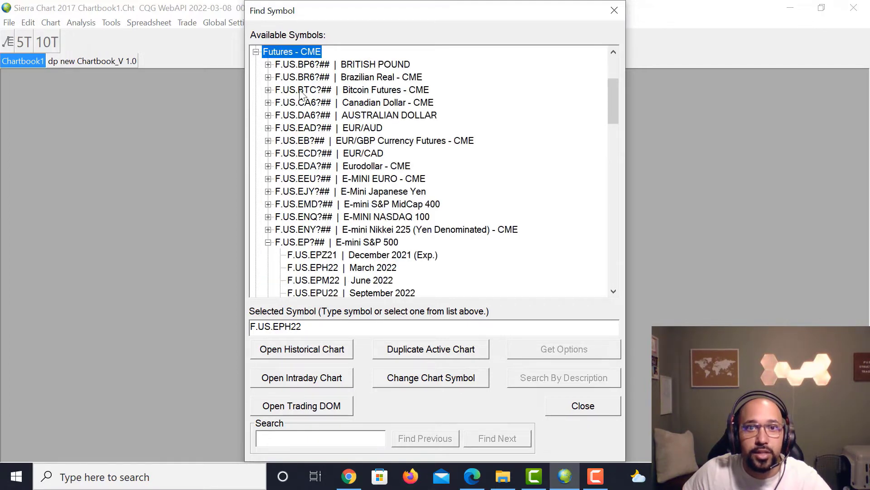
scroll(327, 231, "down", 1)
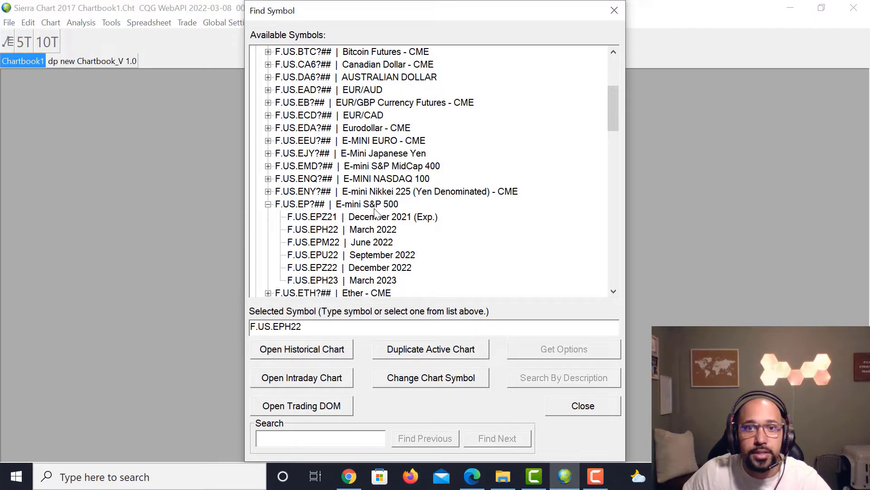
left_click(268, 205)
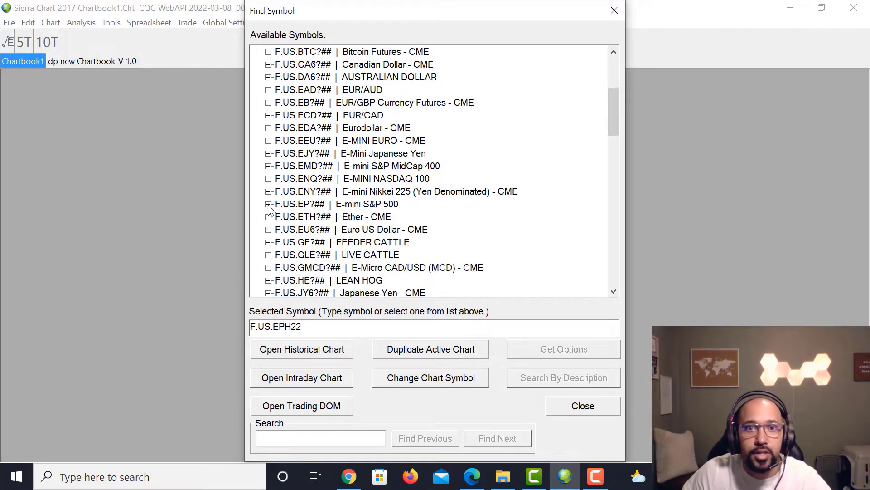
left_click(269, 204)
scroll(320, 219, "down", 1)
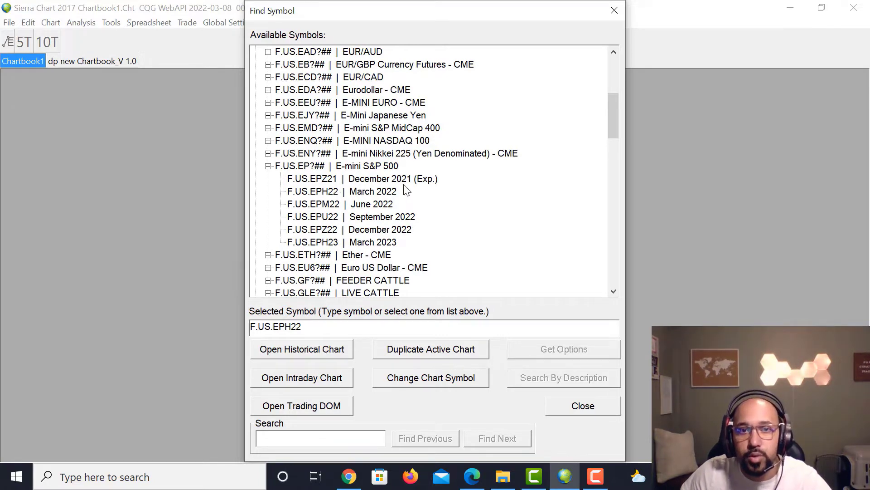
- Open an intraday chart for the March 2022 E-mini S&P 500 contract, F.US.EPH22, and close the symbol finder
left_click(373, 191)
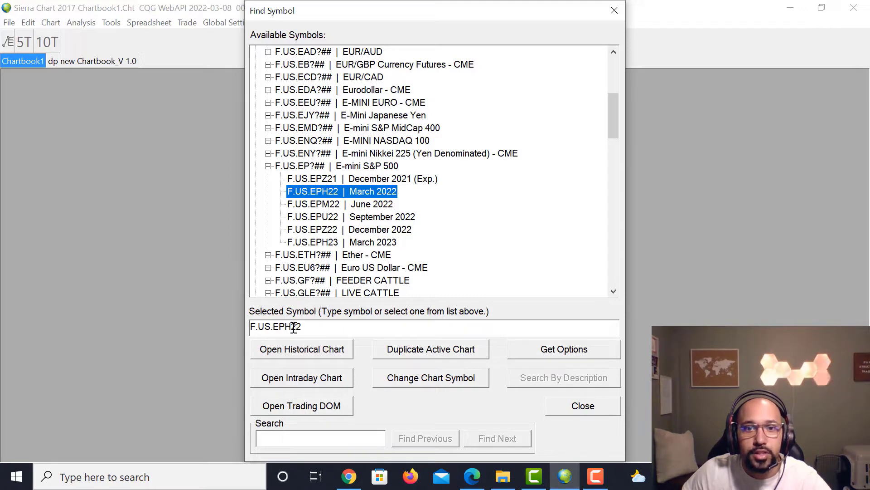
left_click(313, 382)
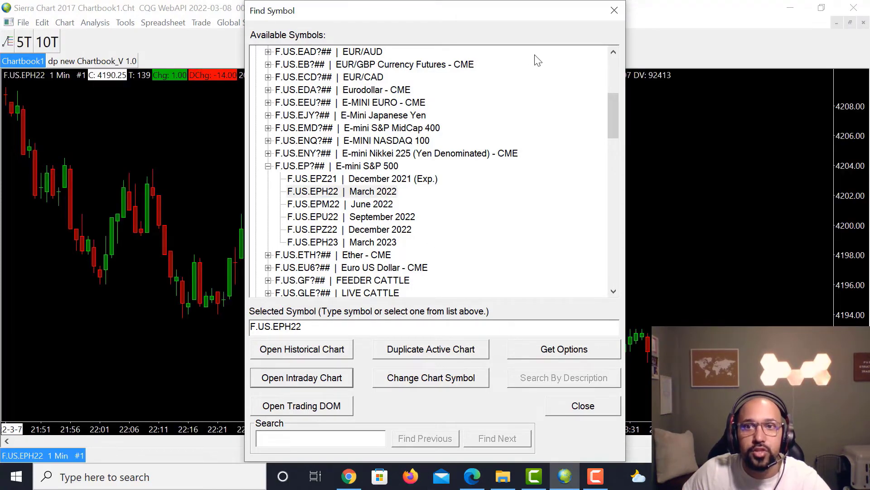
left_click(615, 10)
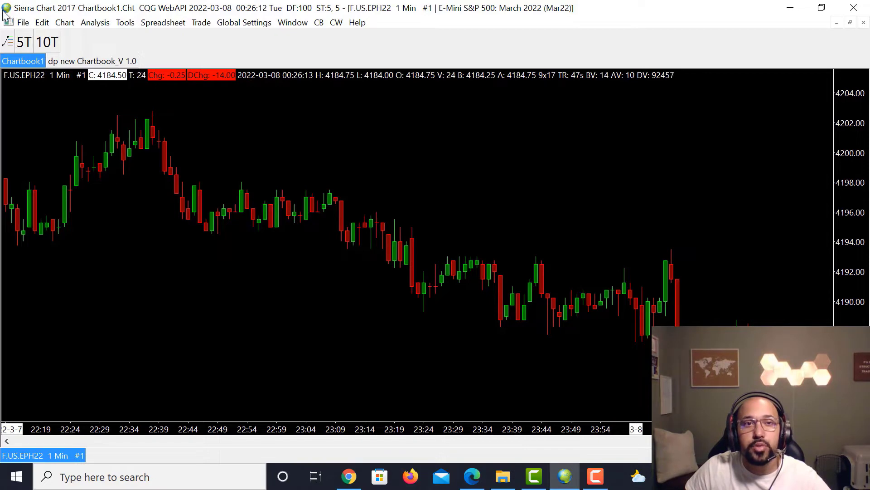
- Open the settings of the F.US.EPH22 chart and select the number of days to load
left_click(65, 23)
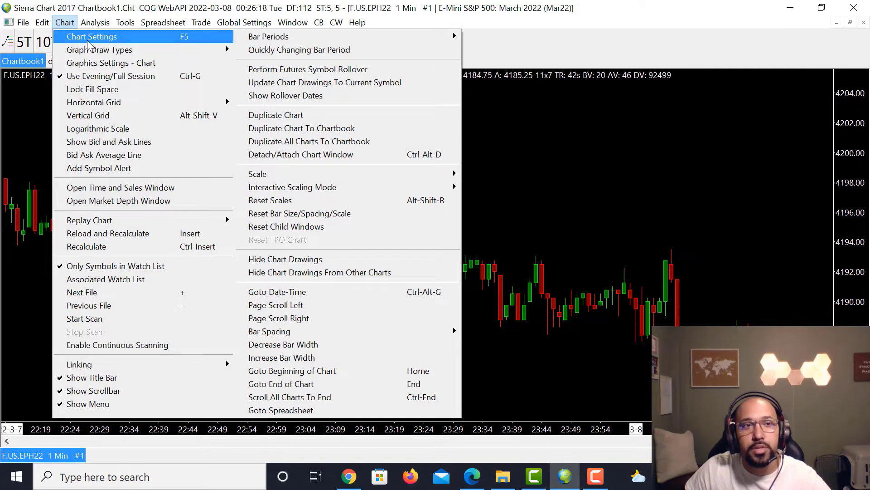
left_click(89, 42)
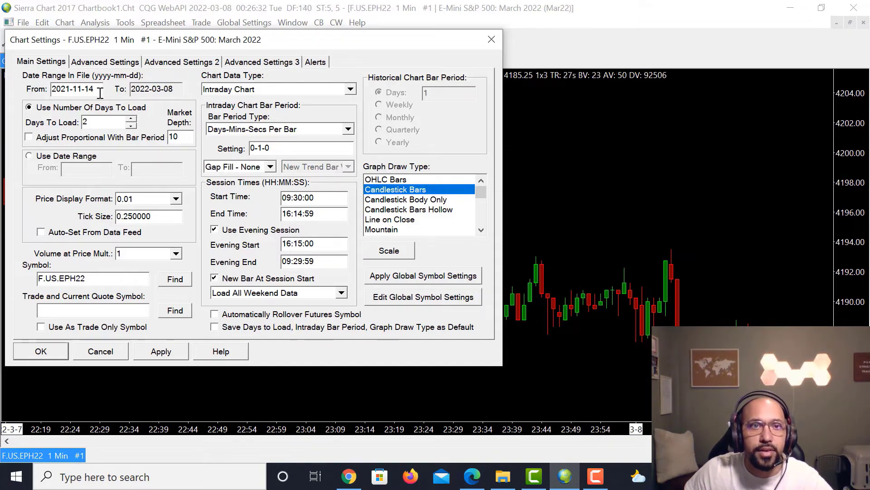
left_click(116, 123)
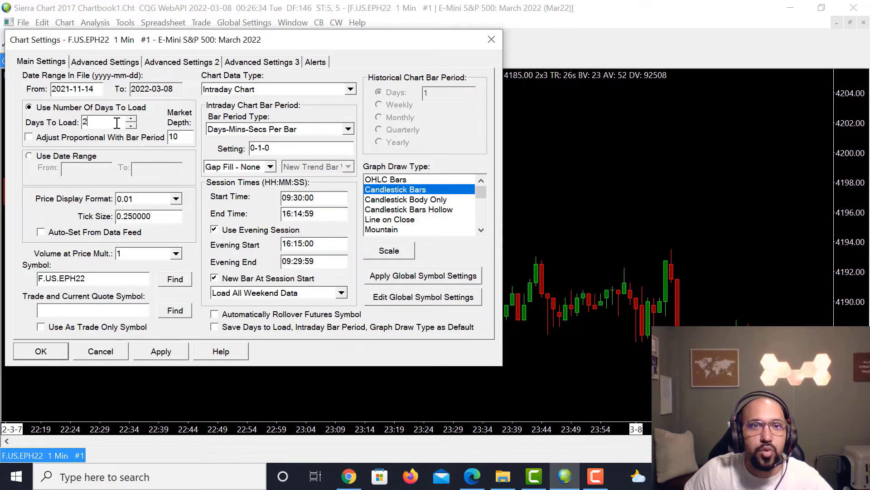
double_click(116, 122)
double_click(116, 123)
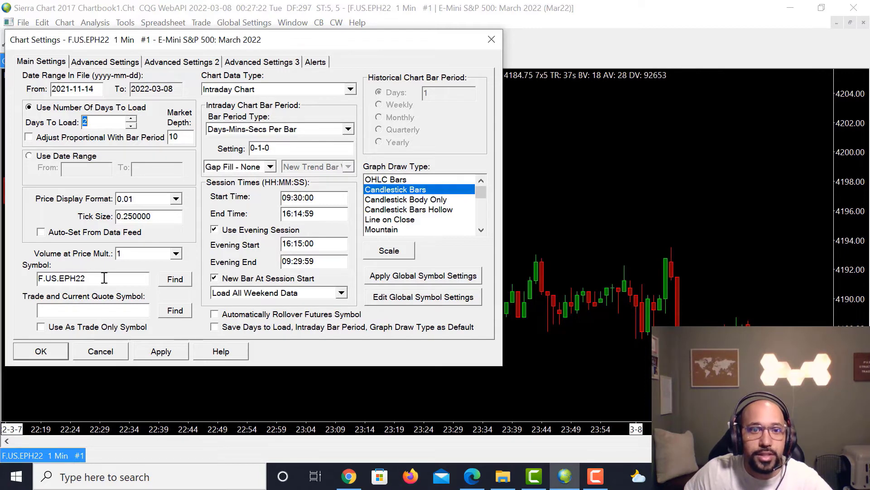
- Examine the E-MINI NASDAQ 100 contract months in the chart's symbol finder, close it, and move Chart Settings clear of the chart header
left_click(175, 279)
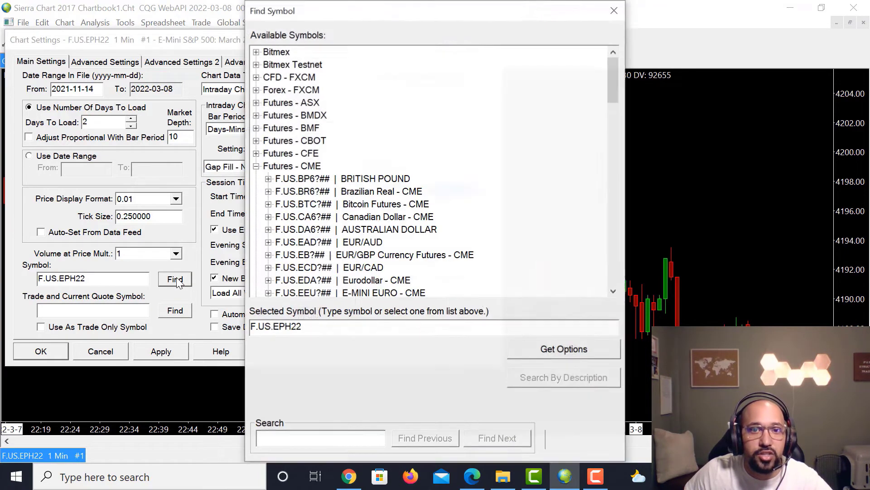
scroll(353, 150, "down", 2)
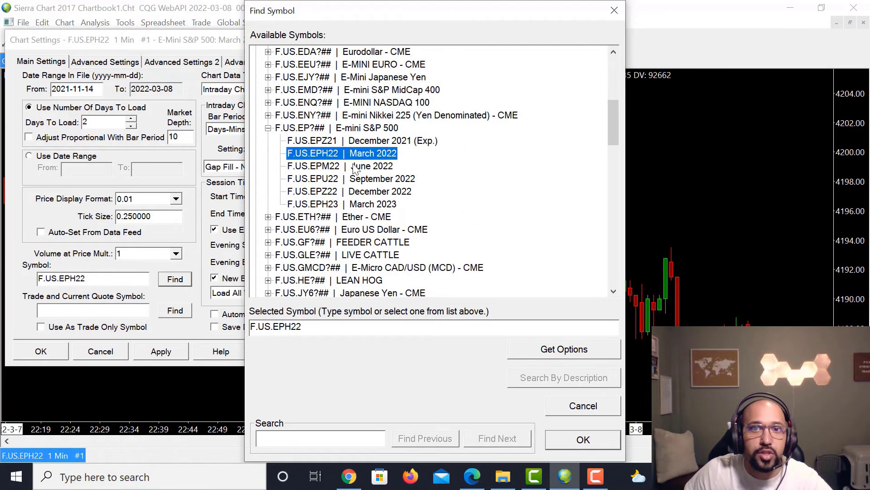
scroll(354, 154, "up", 2)
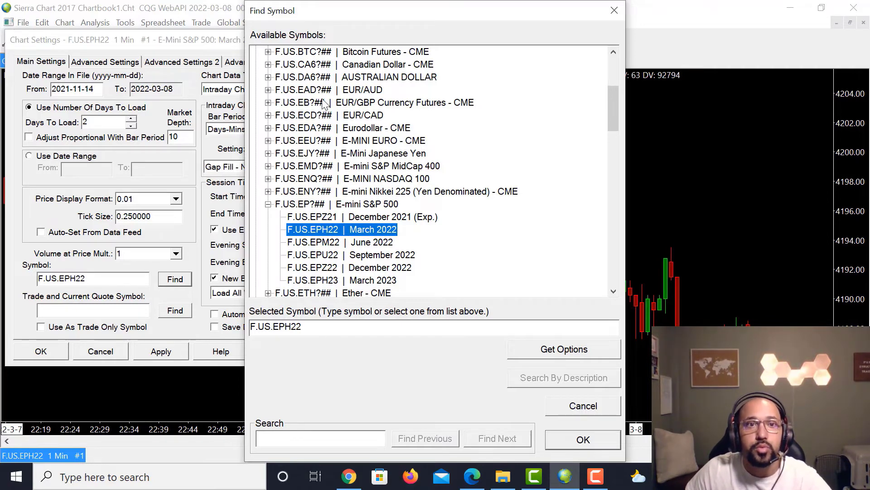
scroll(344, 190, "up", 4)
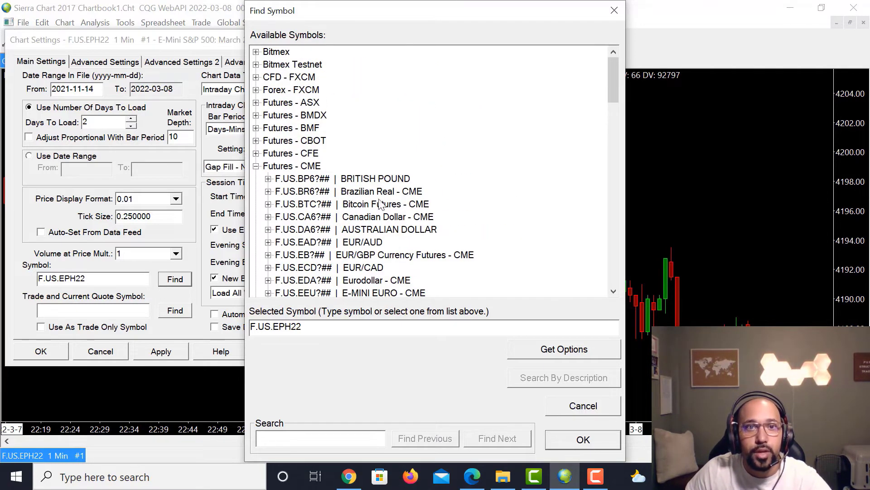
scroll(385, 241, "down", 2)
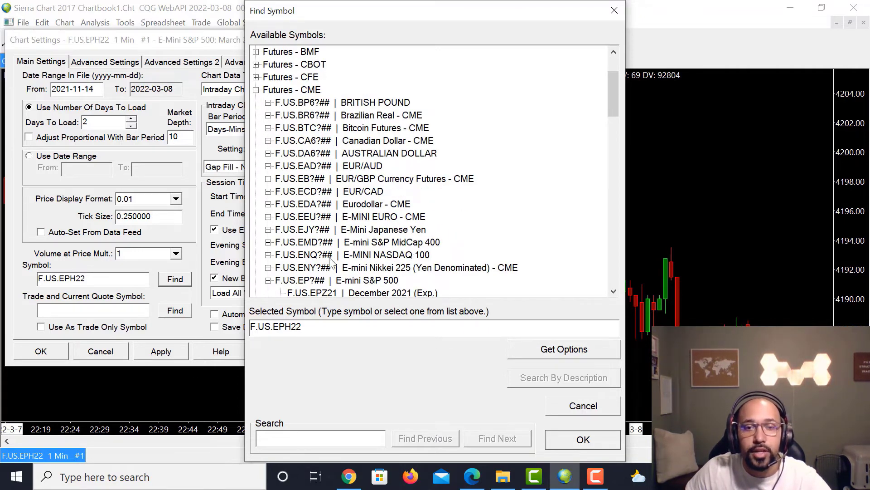
left_click(379, 257)
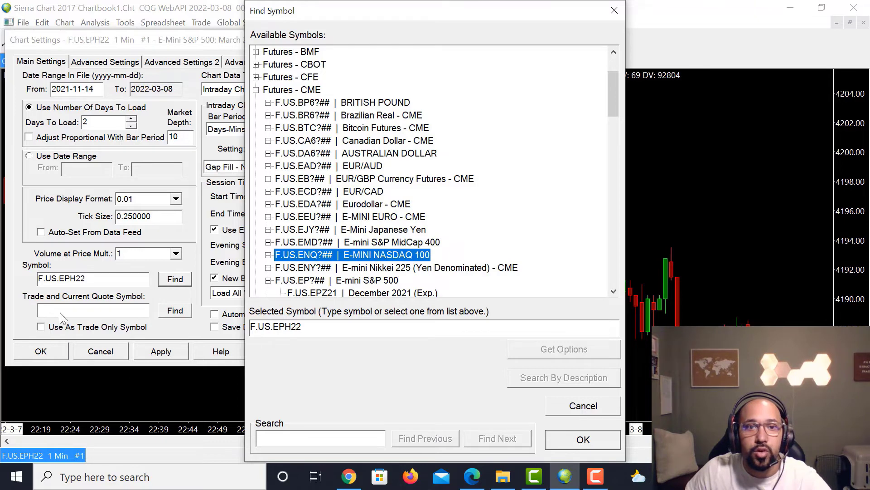
left_click(268, 255)
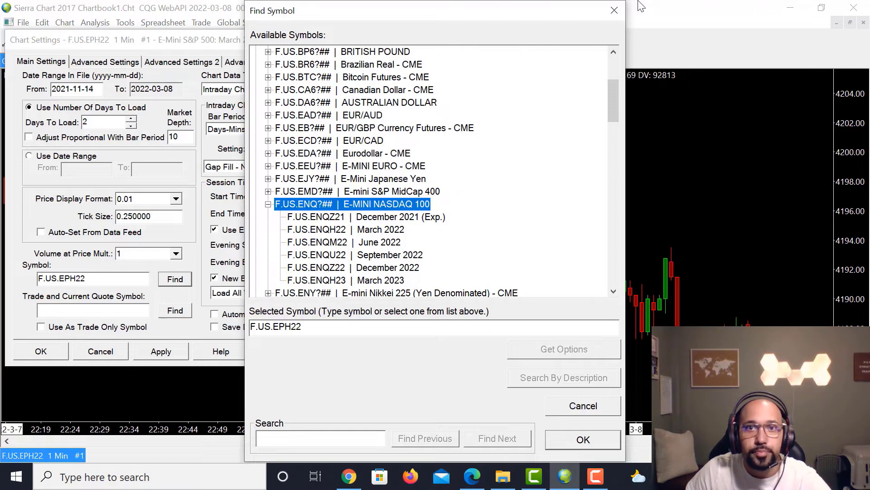
left_click(617, 8)
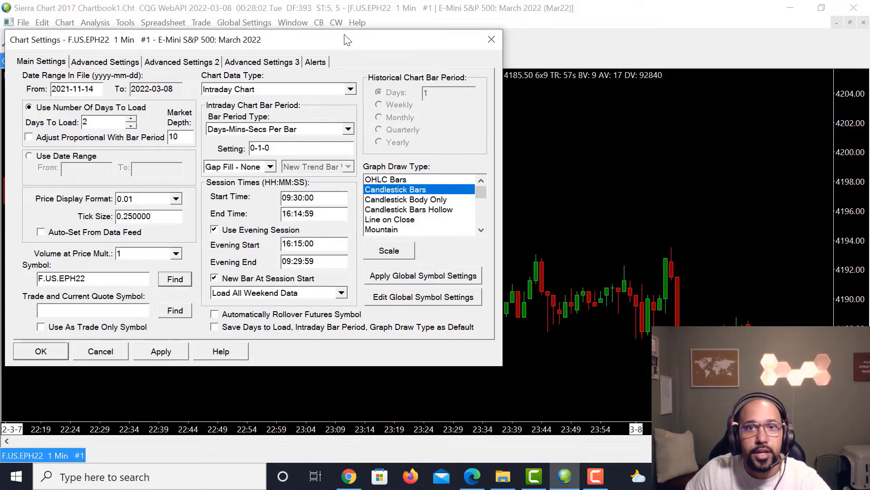
left_click_drag(347, 40, 555, 146)
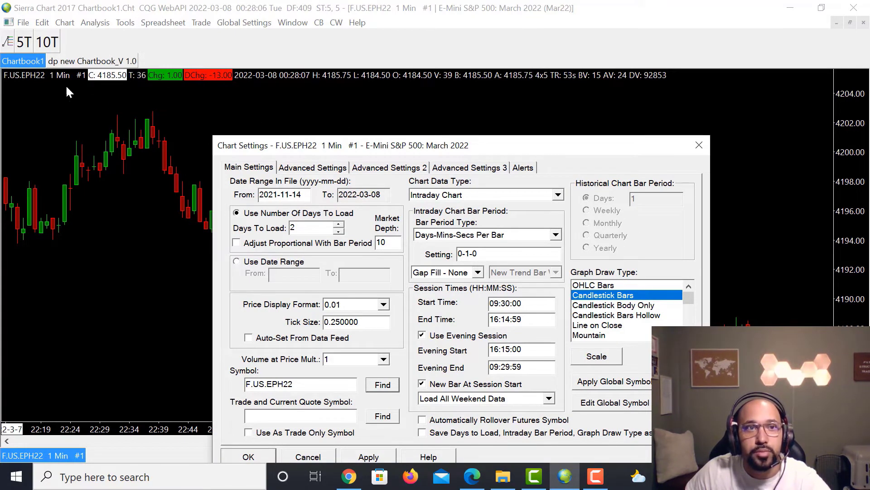
- Move the chart settings up for a full view and examine the available intraday bar period types
left_click_drag(583, 148, 544, 57)
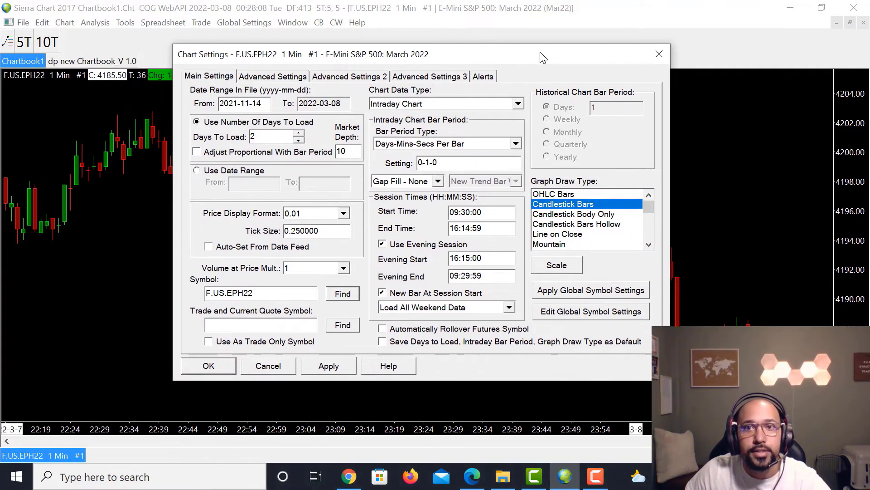
left_click(516, 144)
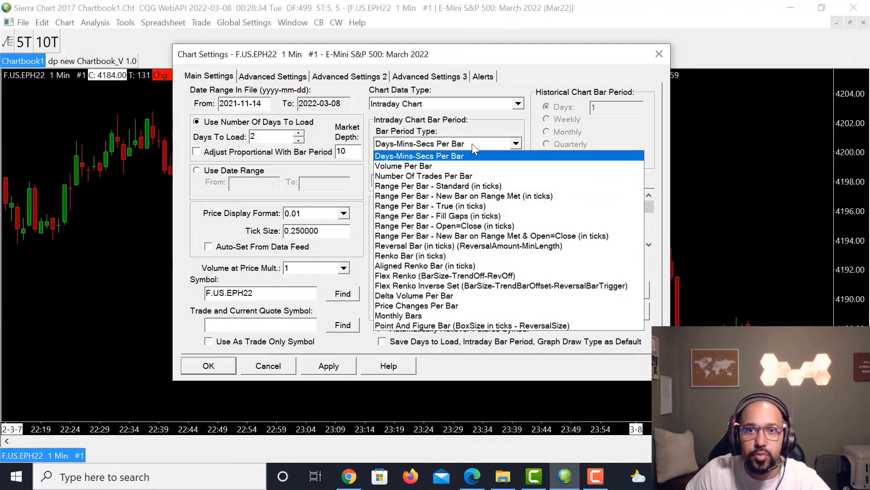
left_click(472, 130)
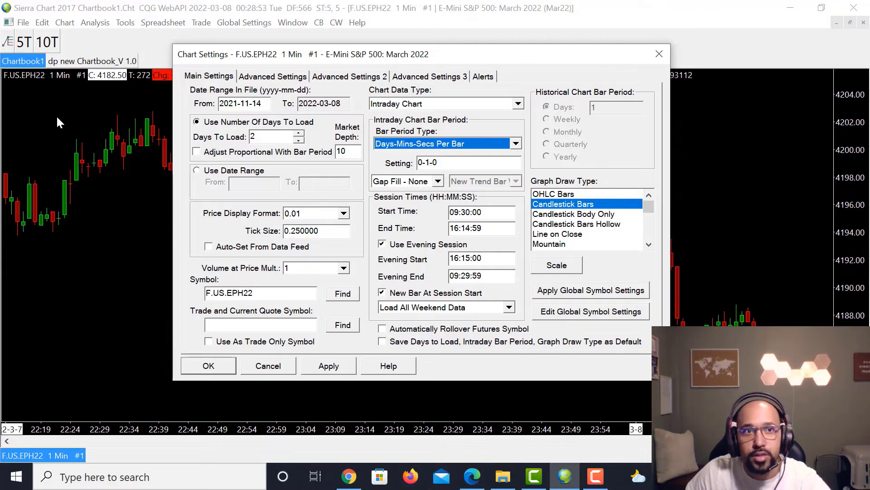
- Set the intraday bar period to 0-60-0 for 60-minute bars, apply it and close the chart settings
left_click(430, 162)
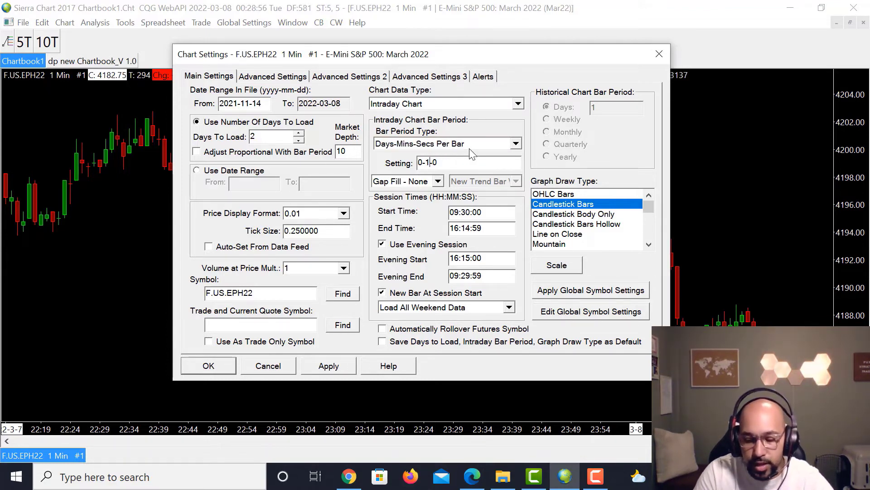
key("BackSpace")
type("60")
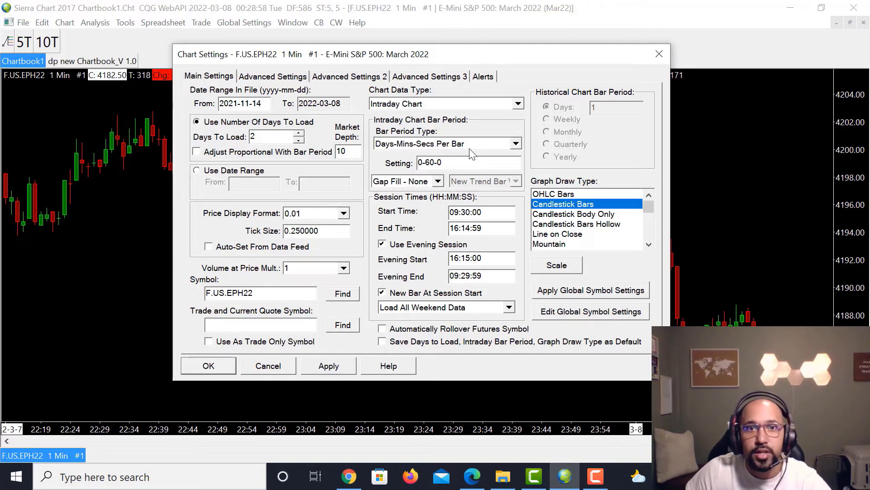
left_click(323, 368)
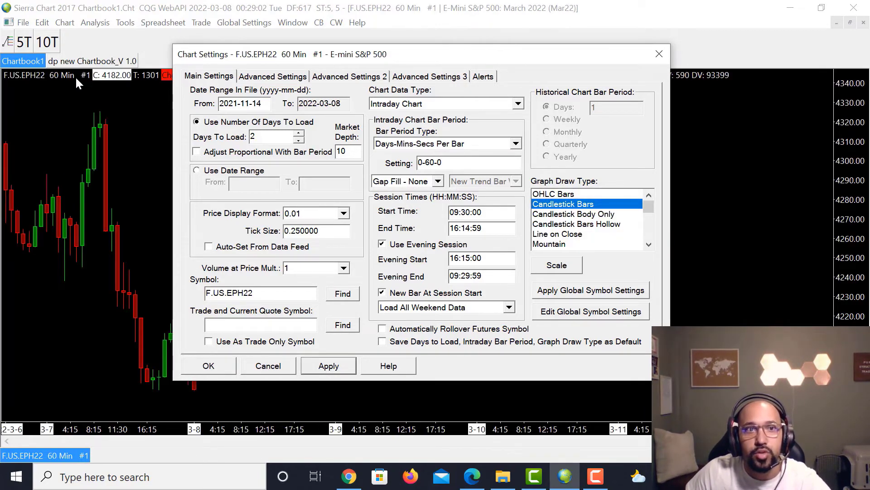
left_click(215, 368)
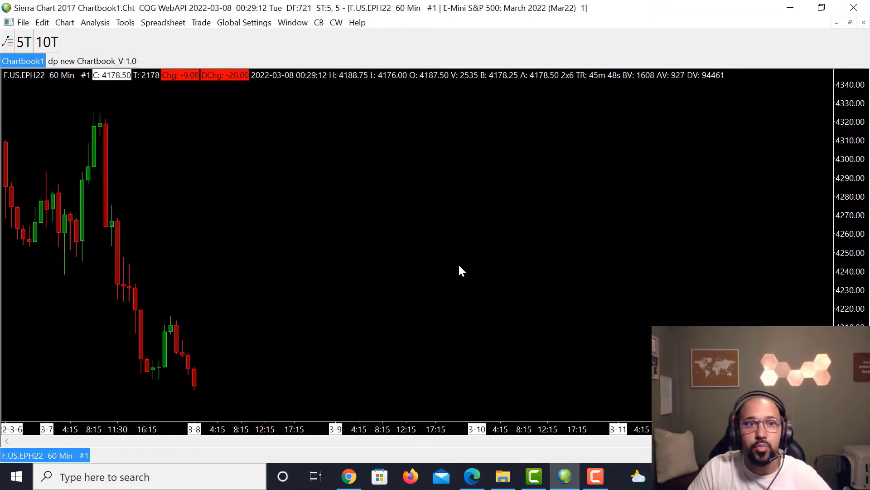
- Switch the chart to 1-minute bars and back to 60-minute bars directly, without opening the chart settings
type("1")
key("Return")
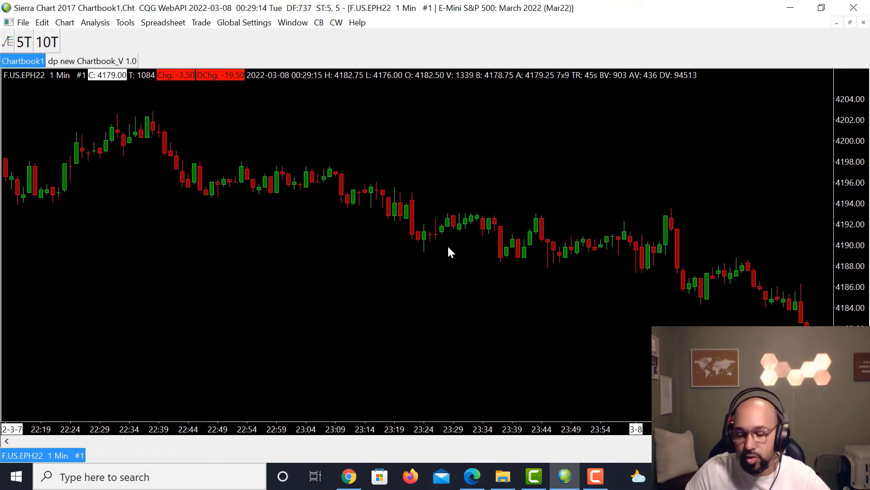
type("60")
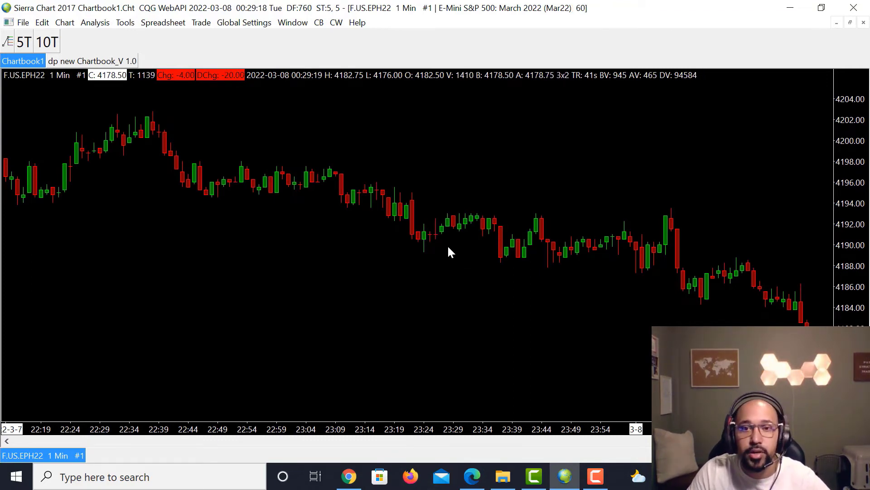
key("Return")
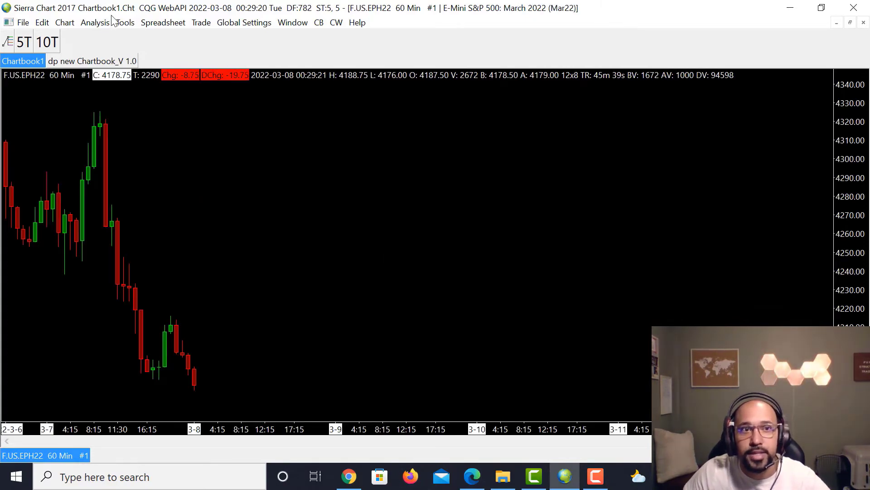
- Reopen the F.US.EPH22 chart settings and examine the session times and the weekend data loading options
left_click(64, 22)
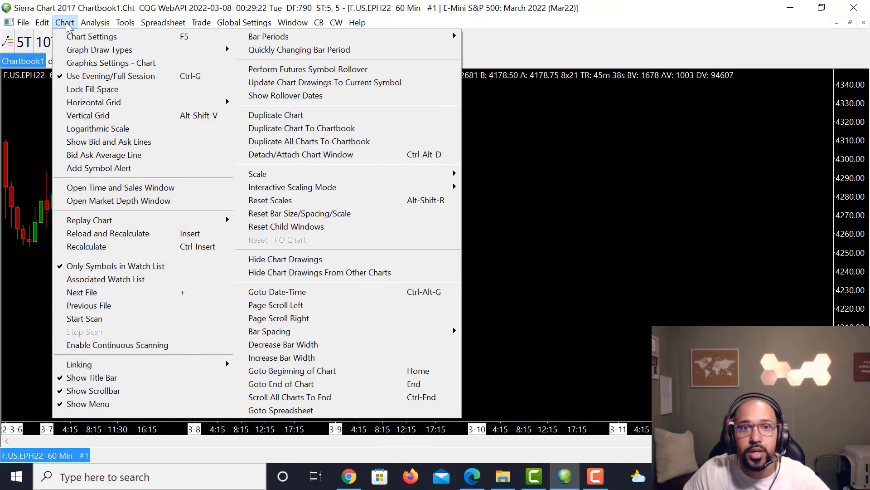
left_click(78, 36)
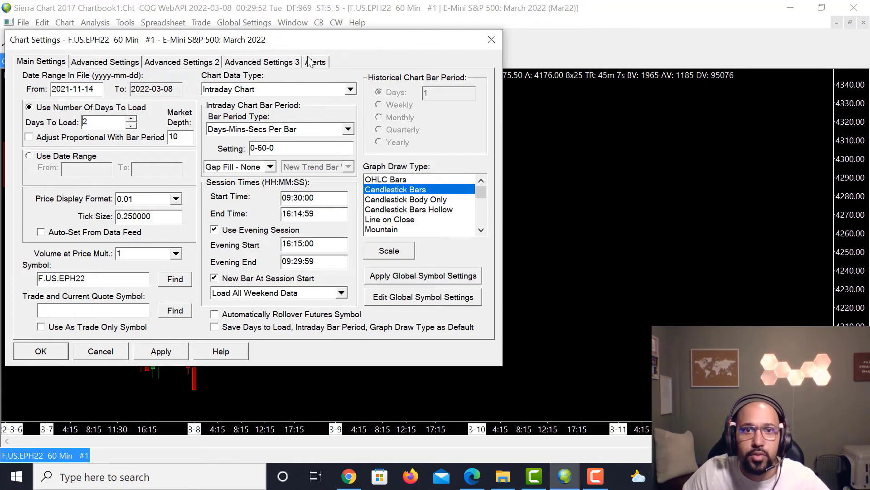
left_click_drag(314, 38, 524, 102)
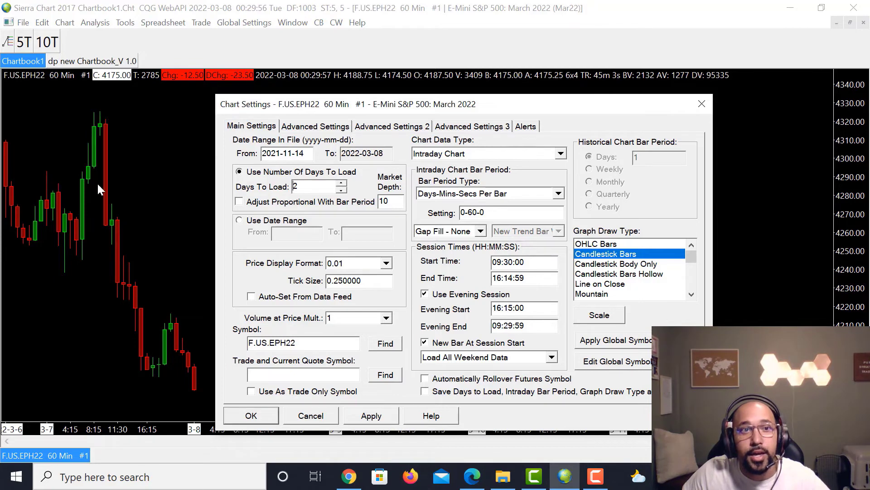
left_click_drag(491, 103, 469, 37)
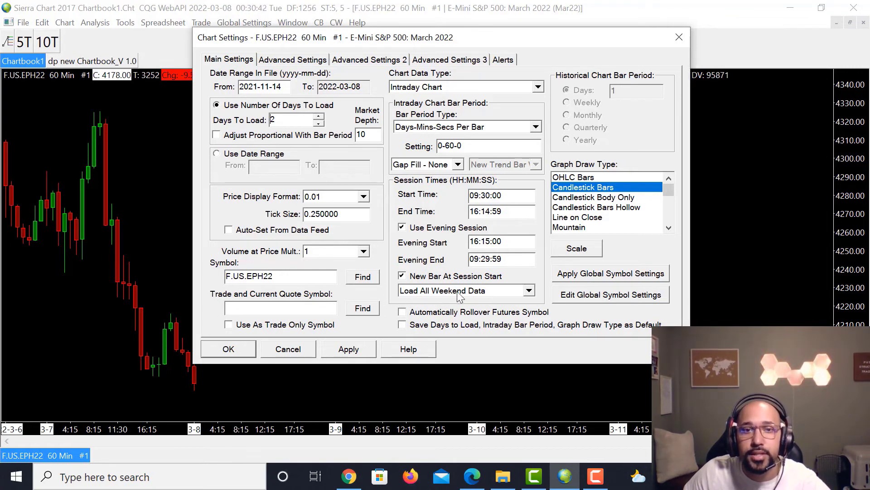
left_click(530, 292)
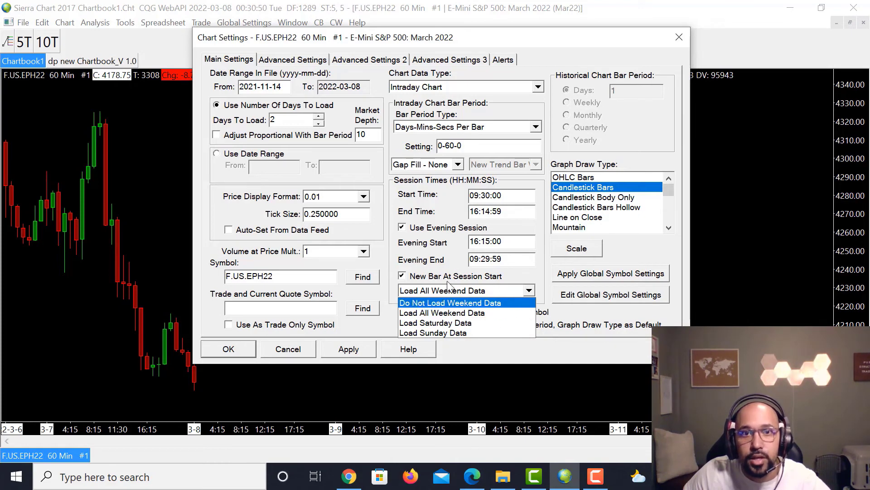
left_click(451, 262)
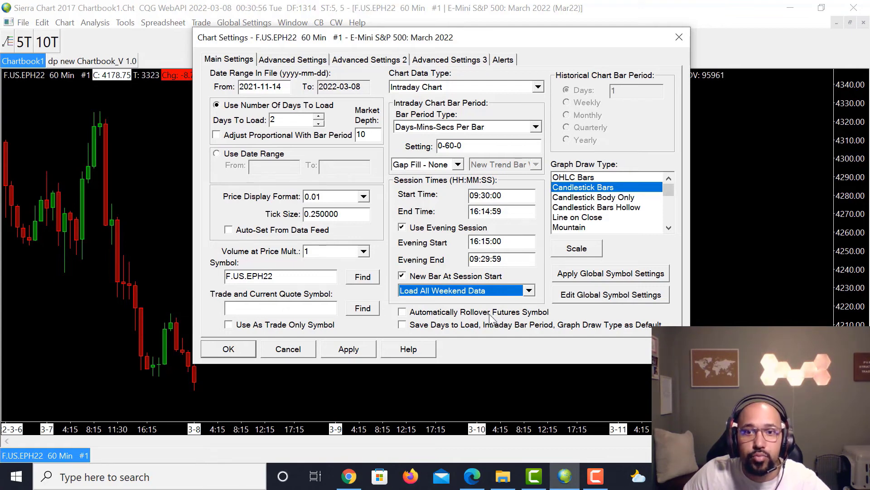
- Try enabling automatic futures symbol rollover and saving days to load, bar period and draw type as default, and clear both options
left_click(405, 317)
left_click(404, 325)
left_click(405, 312)
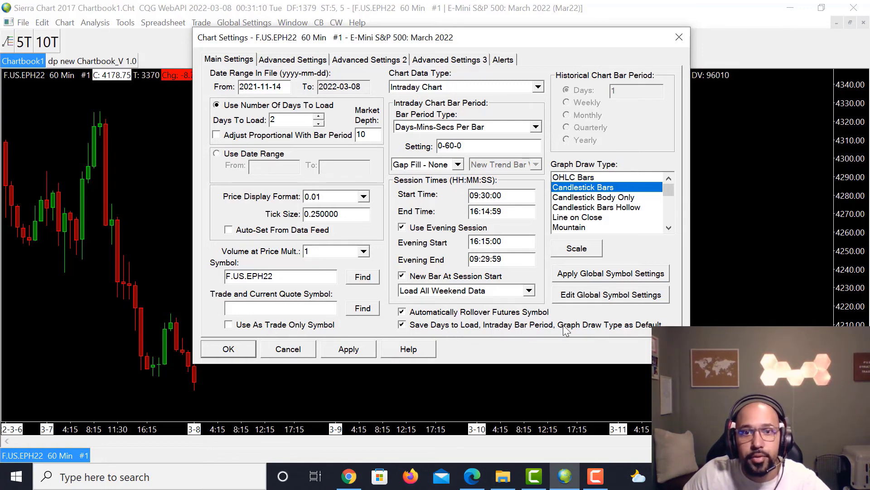
left_click(402, 312)
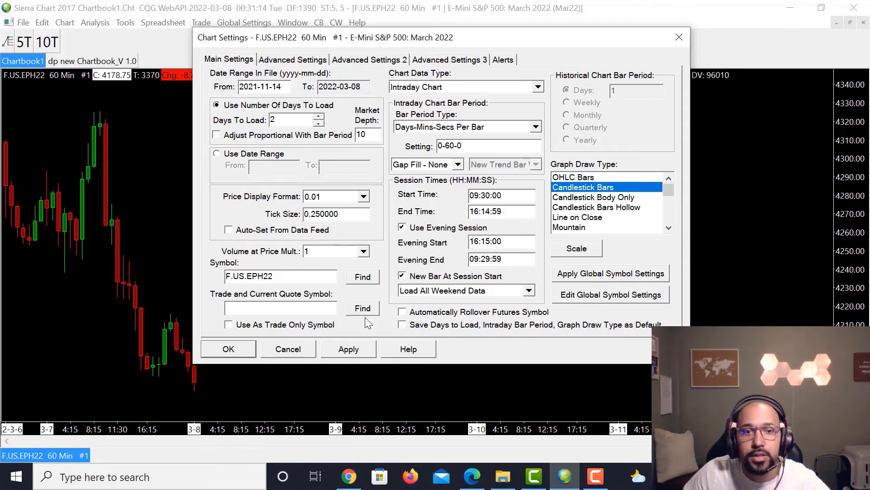